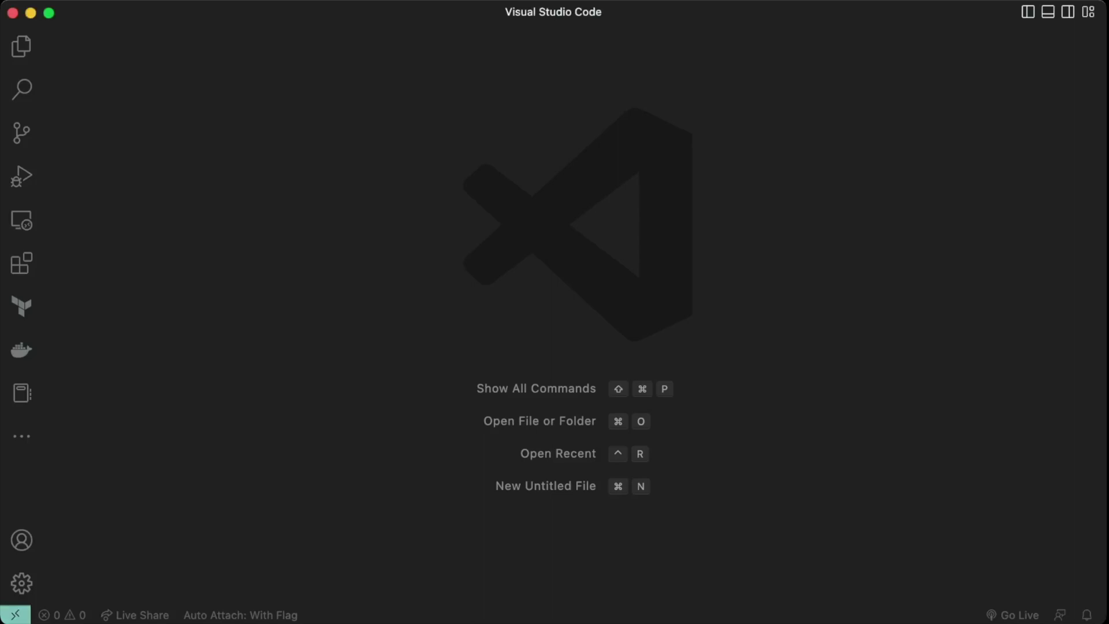
{"action": "left_click", "coordinate": [14, 614]}
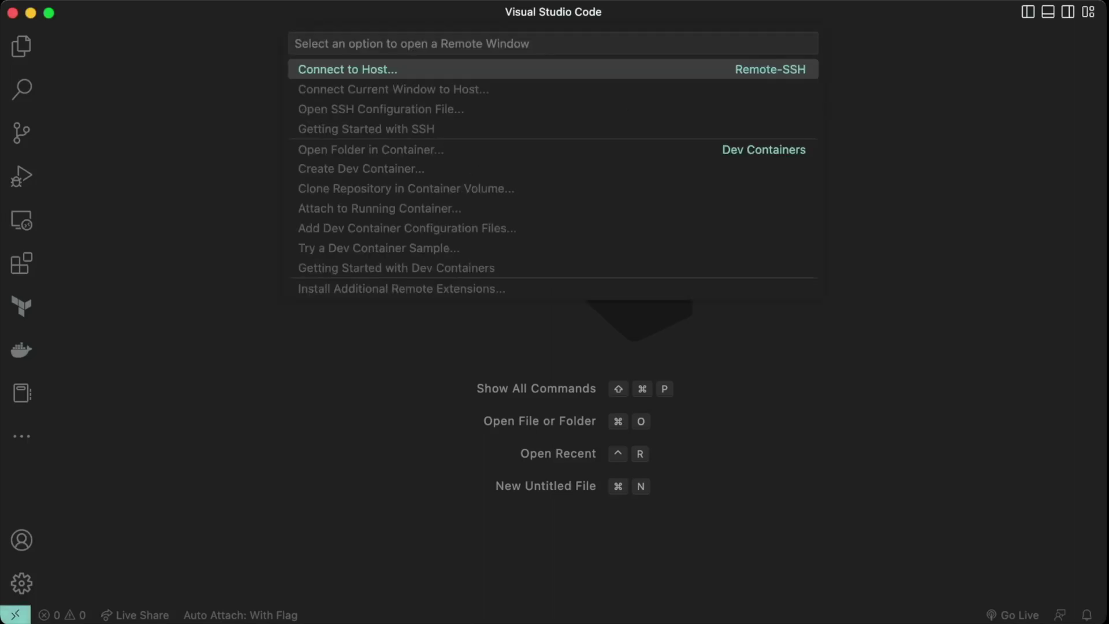
{"action": "key", "text": "Return"}
{"action": "type", "text": "esh@192.168"}
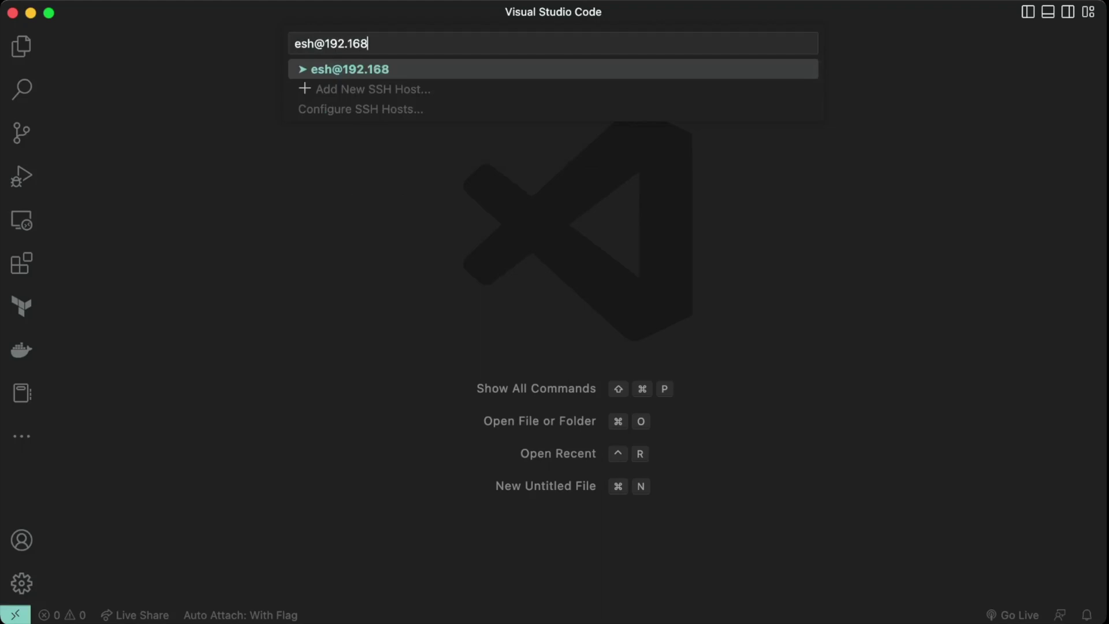
{"action": "type", "text": ".33.10"}
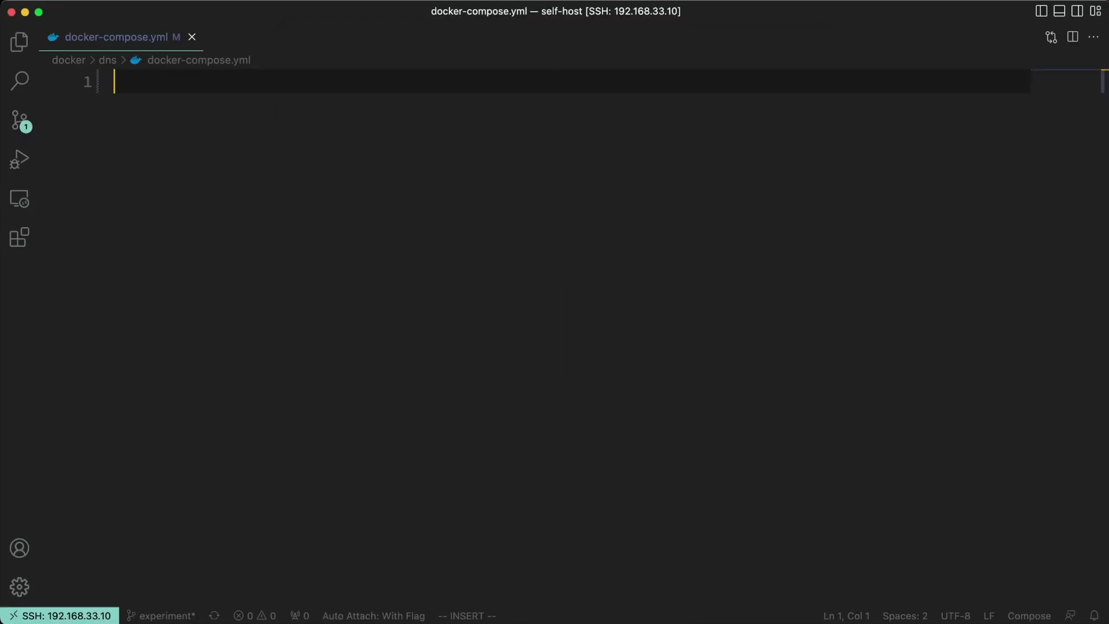
{"action": "type", "text": "version: '3'"}
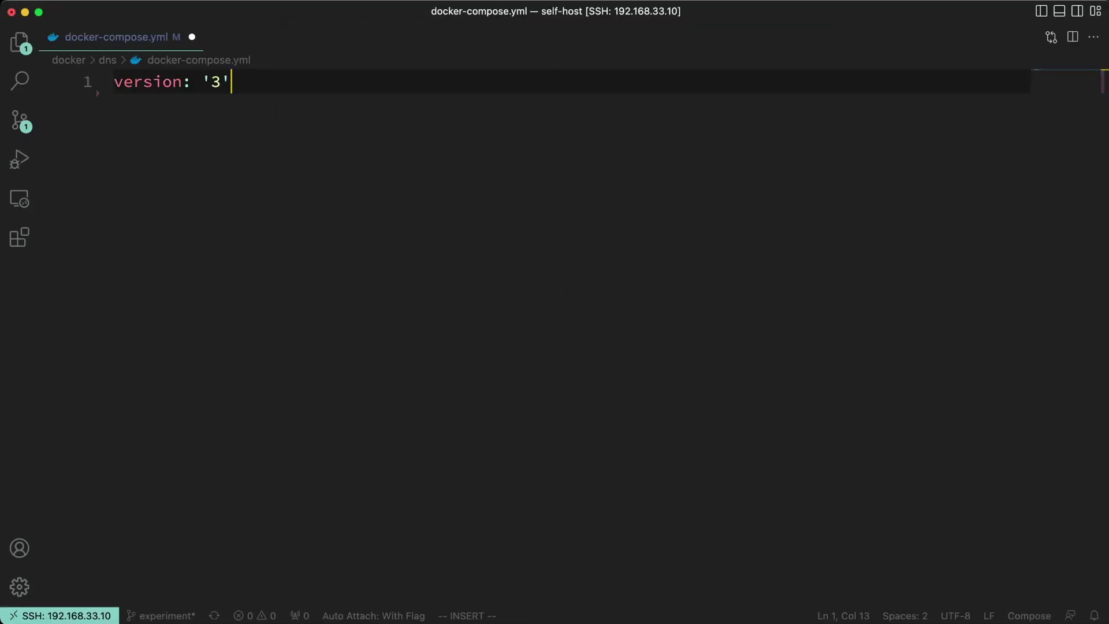
{"action": "key", "text": "Return"}
{"action": "key", "text": "Return"}
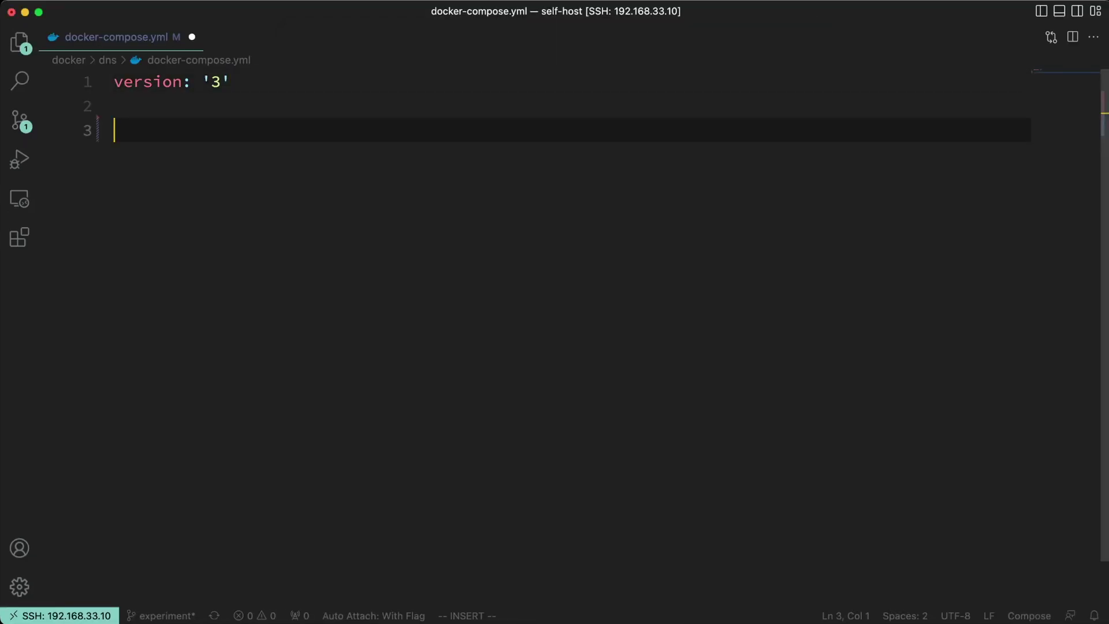
{"action": "type", "text": "services:"}
{"action": "key", "text": "Return"}
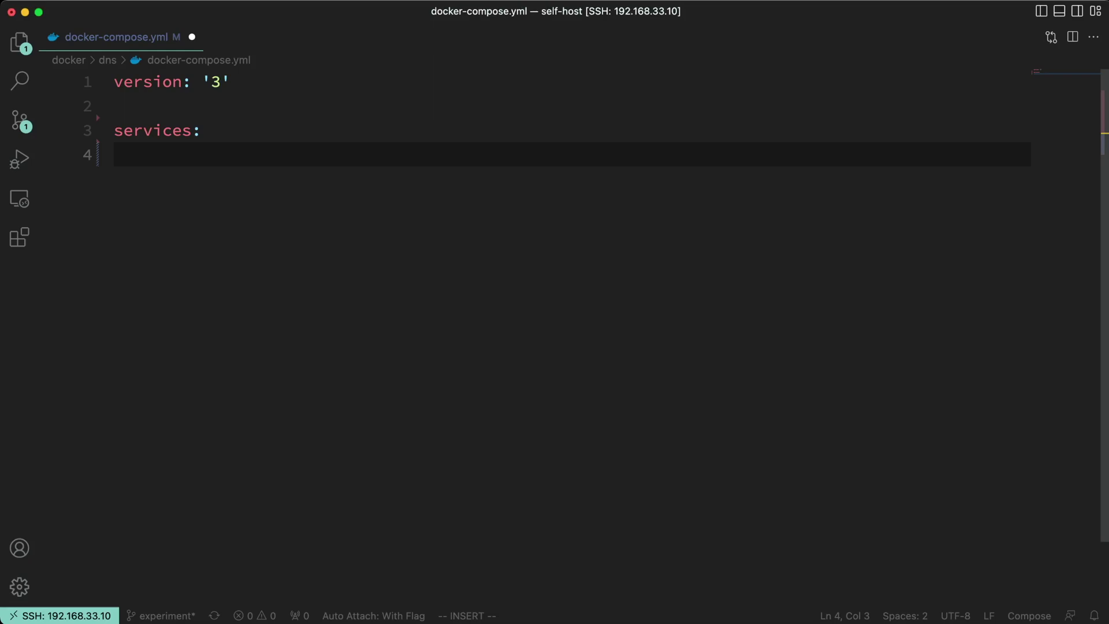
{"action": "type", "text": "dnscrypt-proxy:     image: 'easyselfhost/dnscrypt-proxy:latest'     container_name: 'dnscrypt-proxy'     restart: unless-stopped"}
{"action": "left_click_drag", "start_coordinate": [230, 179], "coordinate": [562, 179]}
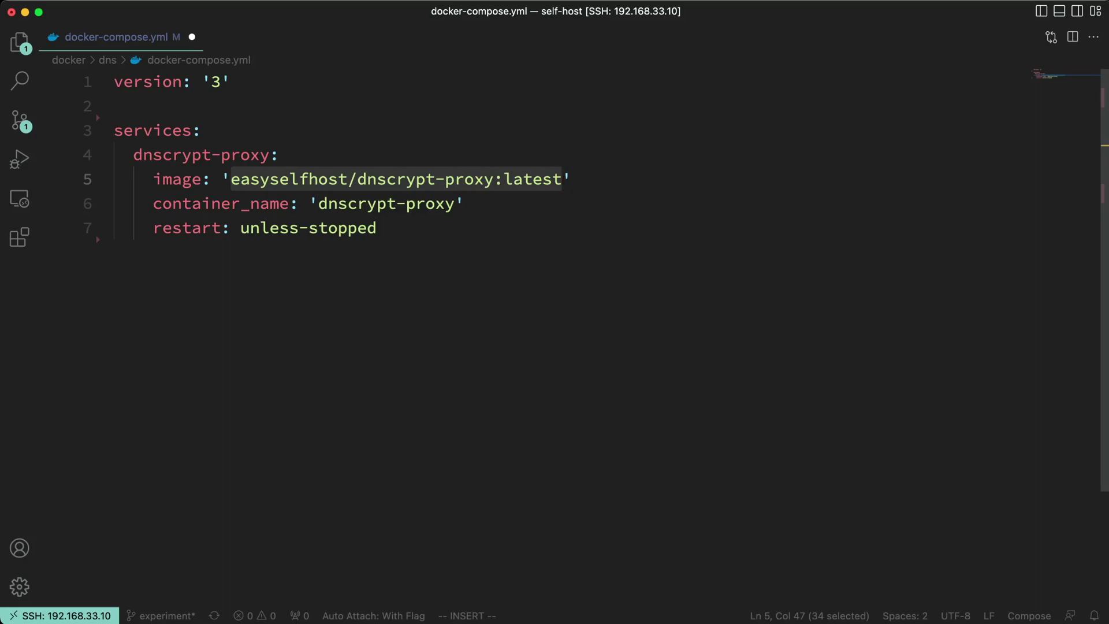
{"action": "key", "text": "Down"}
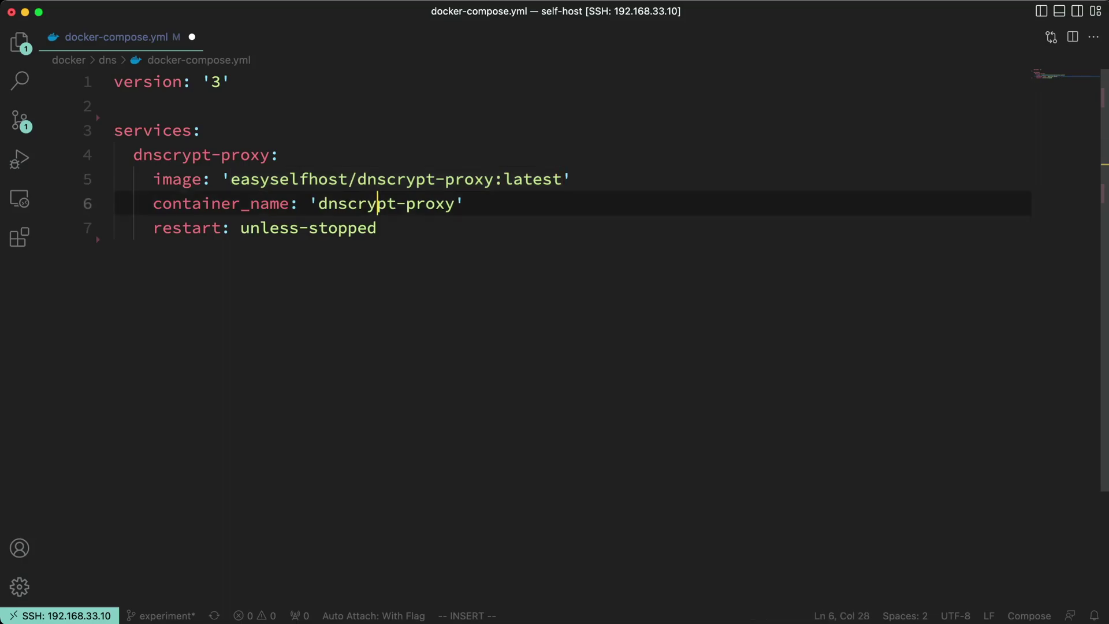
Add a dns-net network block with subnet 172.16.238.0/24.
{"action": "key", "text": "Down"}
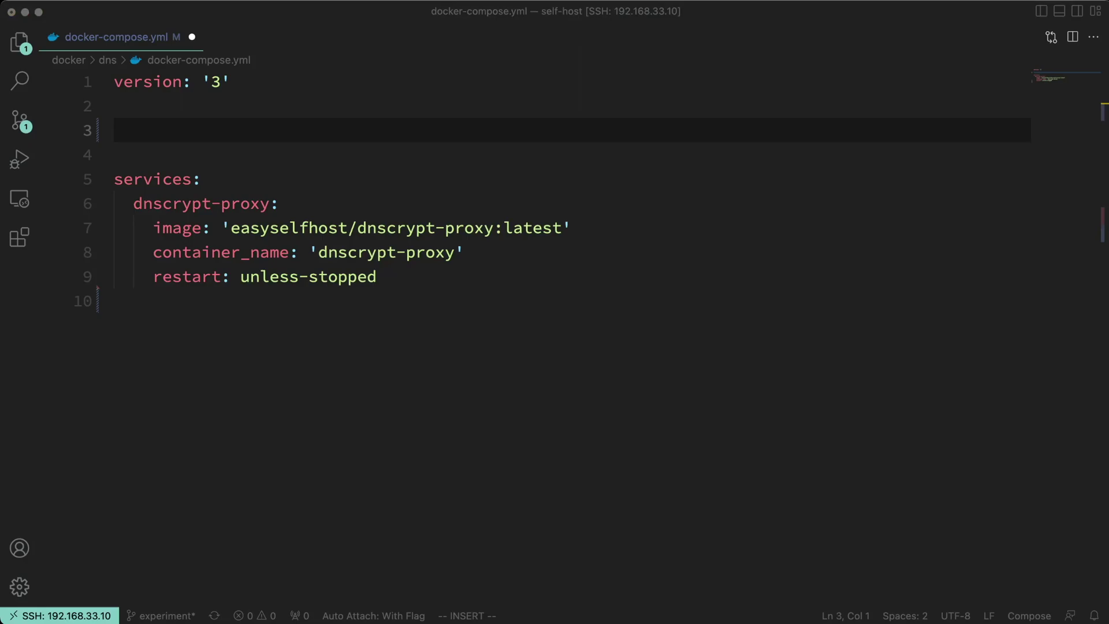
{"action": "type", "text": "networks:   dns-net:     ipam:       driver: default       config:         - subnet: '172.16.238.0/24'"}
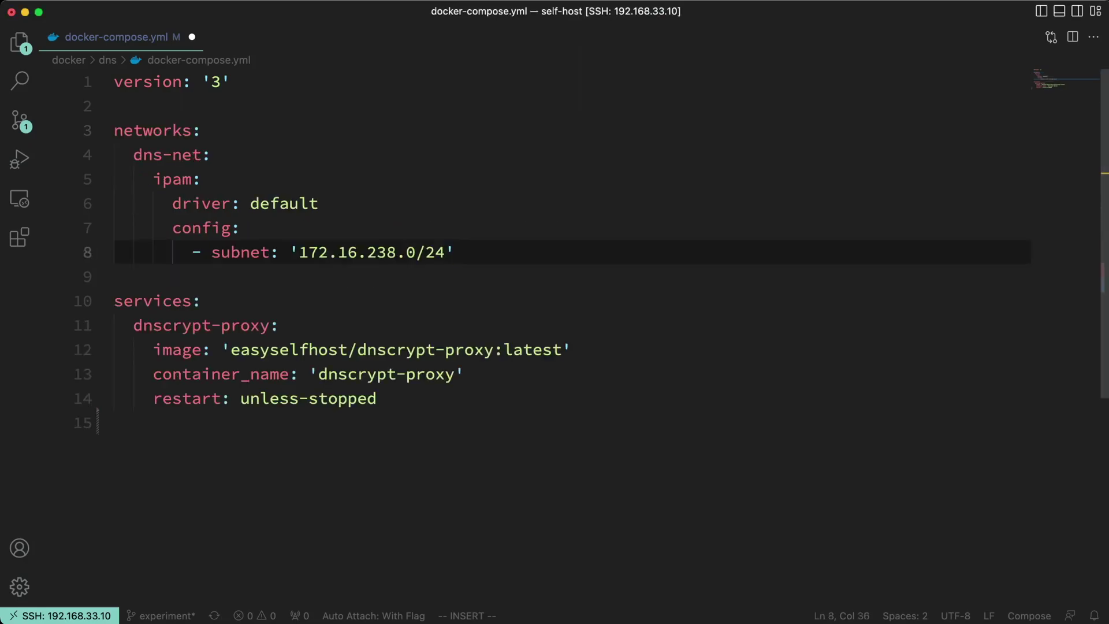
{"action": "left_click_drag", "start_coordinate": [298, 252], "coordinate": [444, 253]}
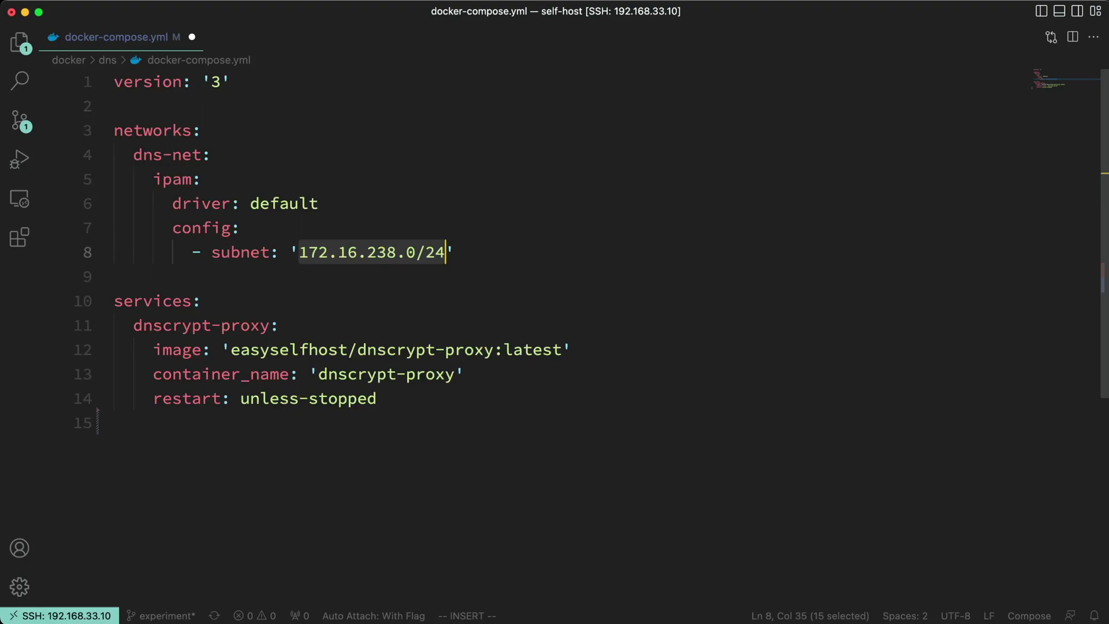
Give dnscrypt-proxy the fixed dns-net address 172.16.238.10.
{"action": "key", "text": "Down"}
{"action": "key", "text": "Down"}
{"action": "key", "text": "Down"}
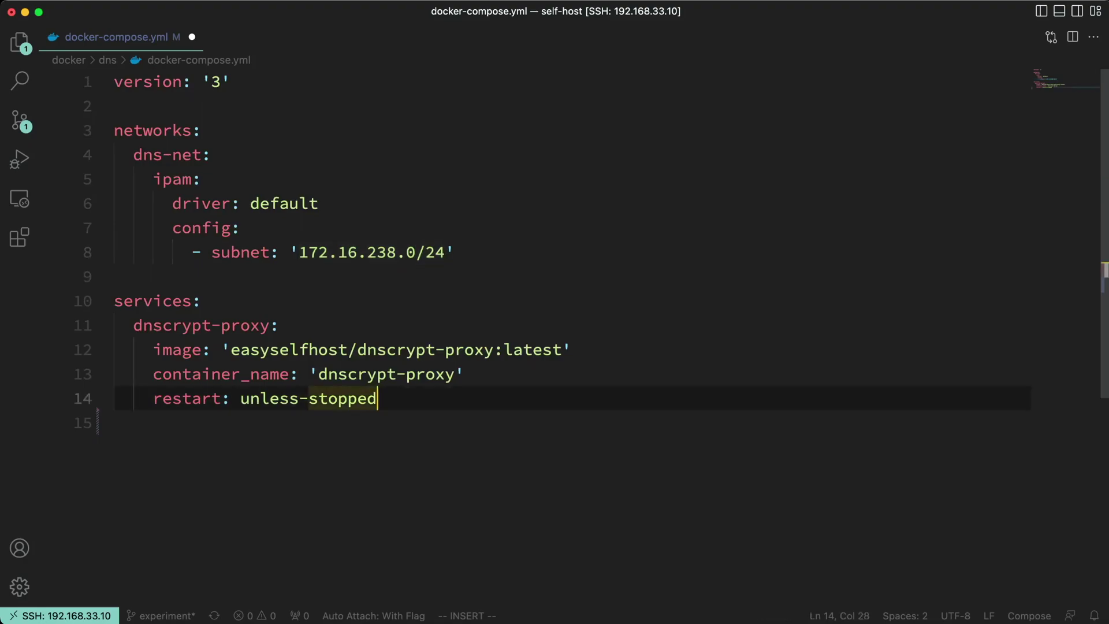
{"action": "key", "text": "Return"}
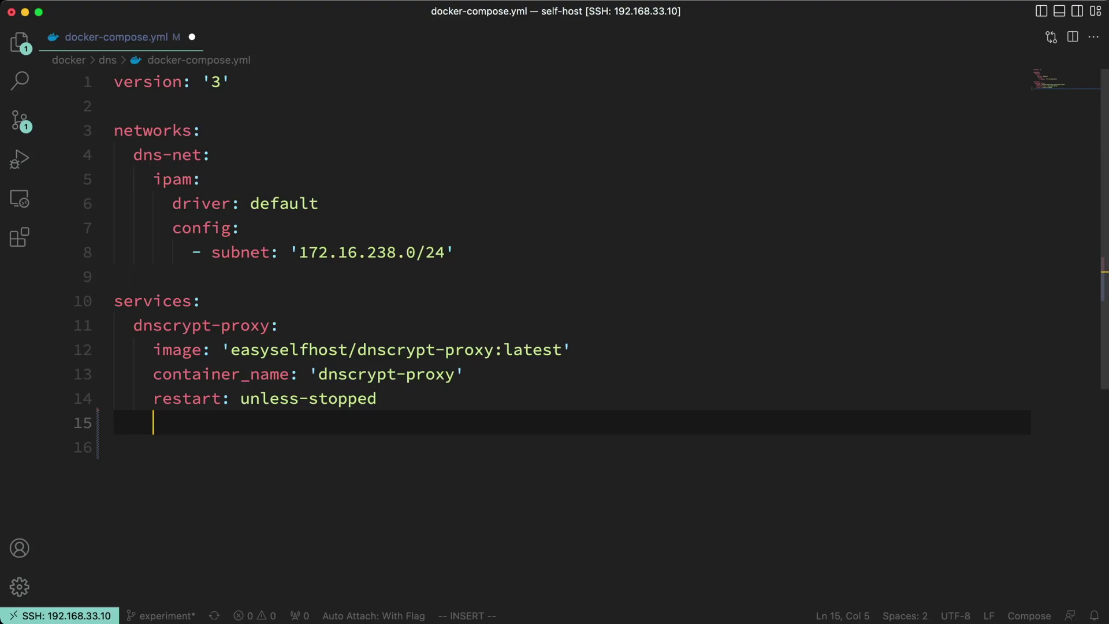
{"action": "type", "text": "networks:   dns-net:     ipv4_address: '172.16.238.10'"}
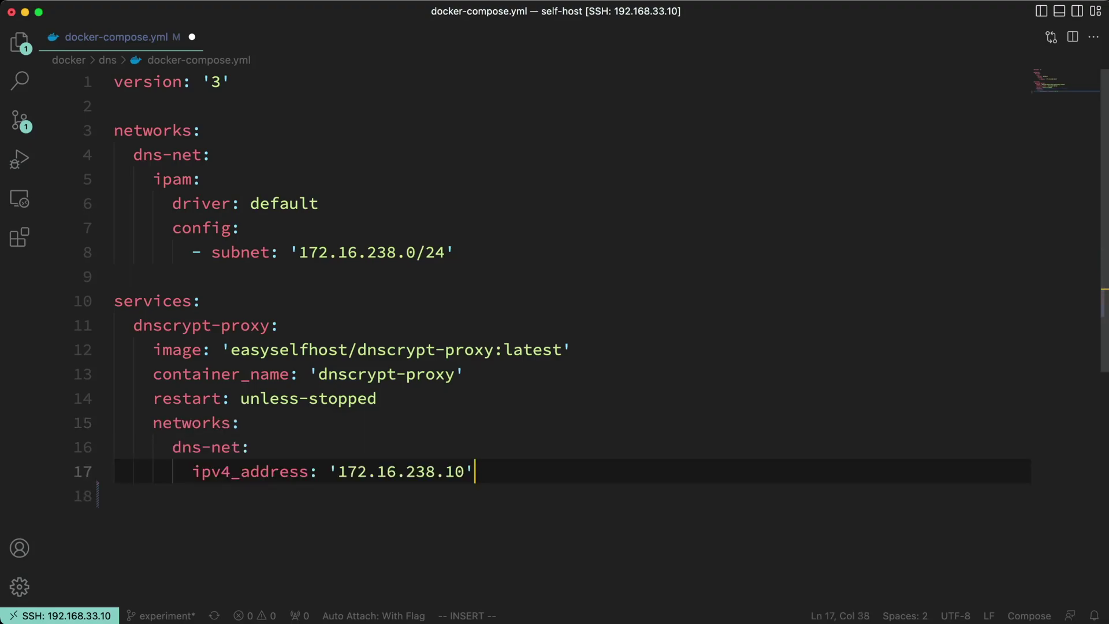
{"action": "key", "text": "Return"}
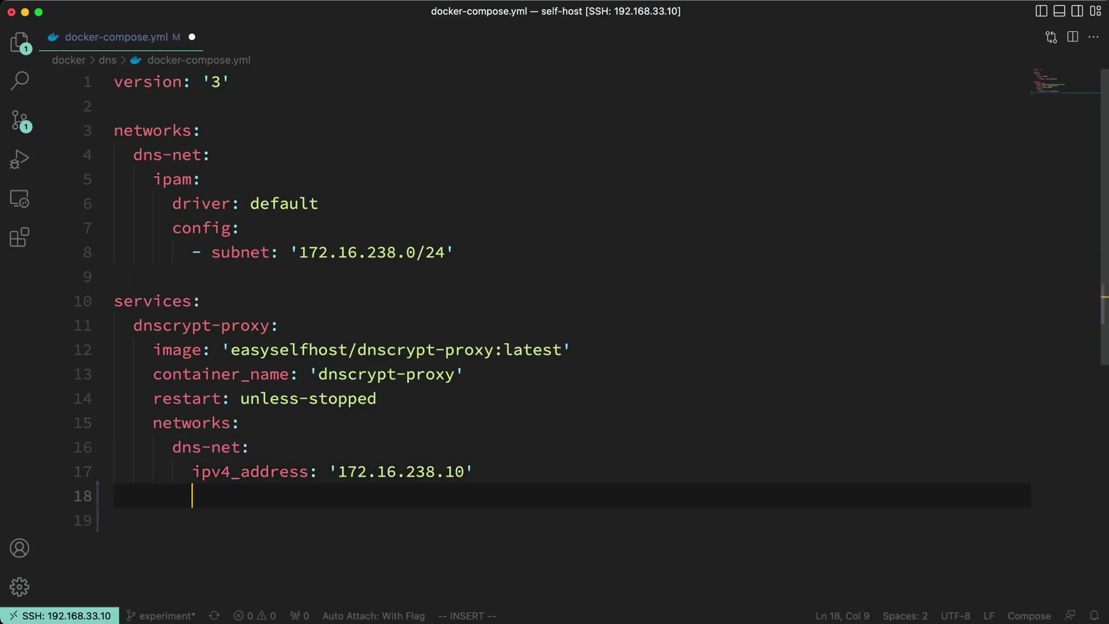
{"action": "key", "text": "BackSpace"}
{"action": "key", "text": "BackSpace"}
{"action": "key", "text": "BackSpace"}
{"action": "key", "text": "Return"}
{"action": "scroll", "coordinate": [555, 329], "scroll_direction": "down", "scroll_amount": 3}
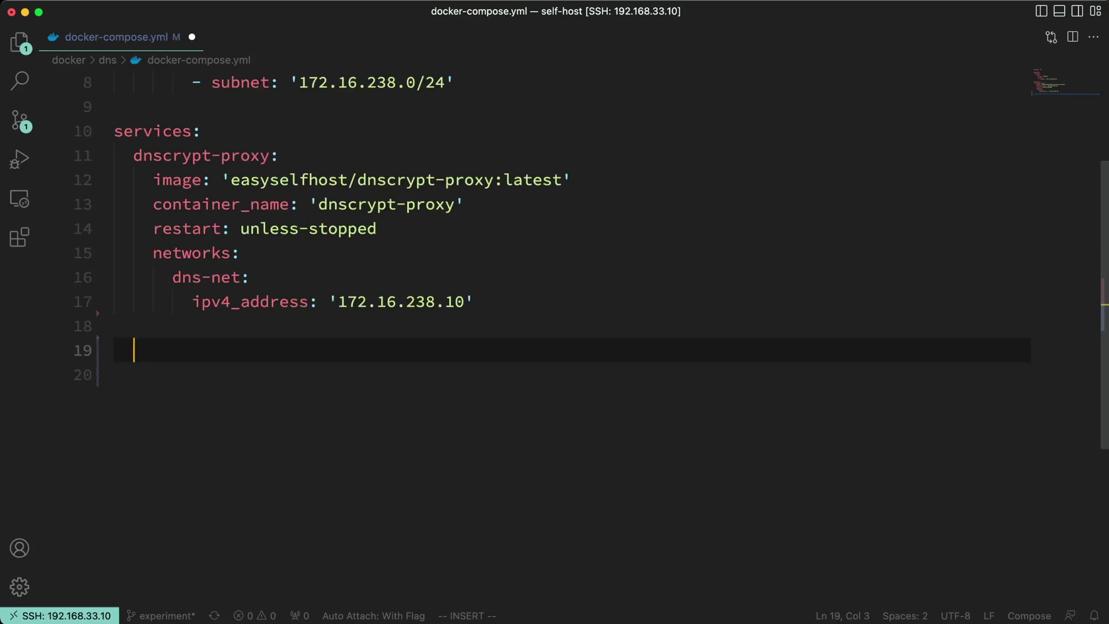
{"action": "type", "text": "pihole:   image: 'pihole/pihole:latest'   container_name: 'pihole'   restart: unless-stopped   networks:     - dns-net   ports:     - '53:53/tcp'     - '53:53/udp'     - '8080:80/tcp'"}
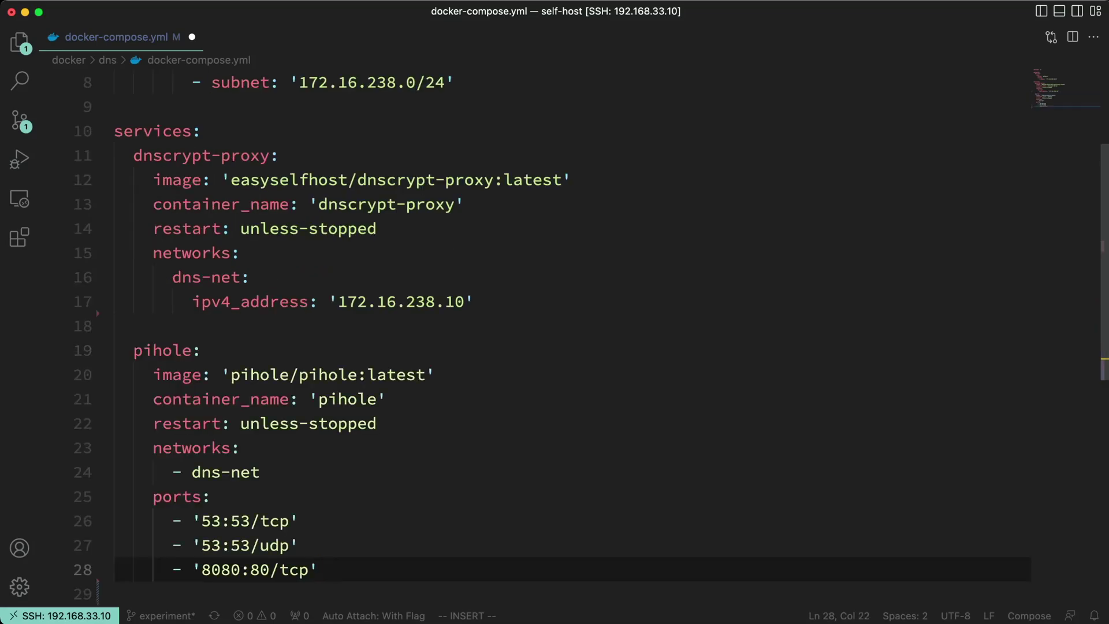
{"action": "scroll", "coordinate": [554, 338], "scroll_direction": "down", "scroll_amount": 3}
{"action": "scroll", "coordinate": [554, 338], "scroll_direction": "down", "scroll_amount": 2}
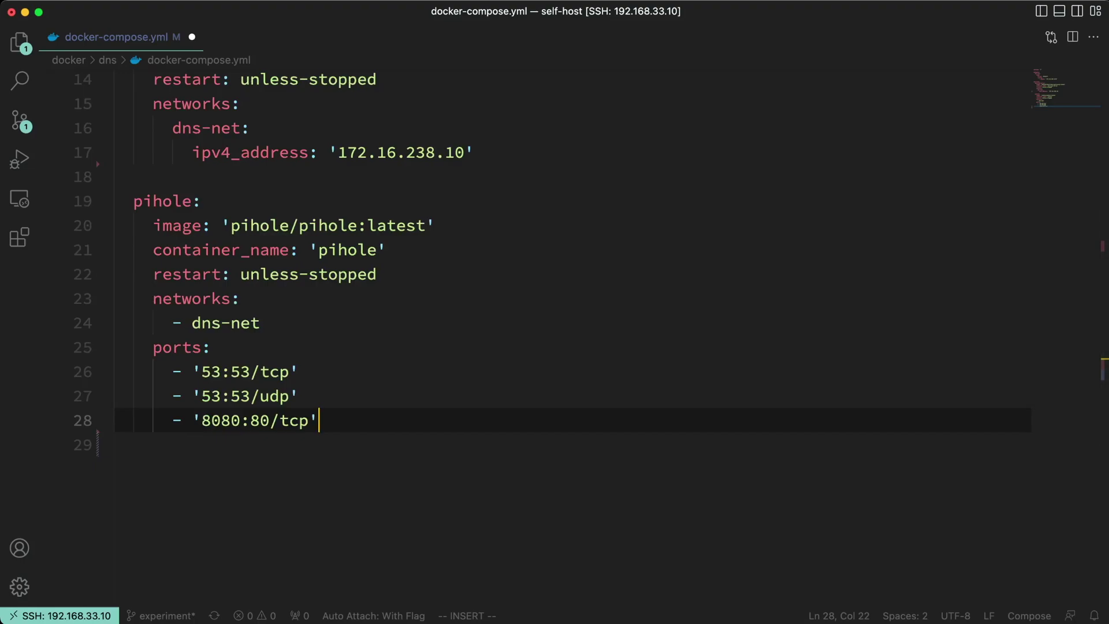
Add a pihole environment line and check PIHOLE_DNS_ points to 172.16.238.10.
{"action": "key", "text": "Down"}
{"action": "key", "text": "Tab"}
{"action": "key", "text": "Tab"}
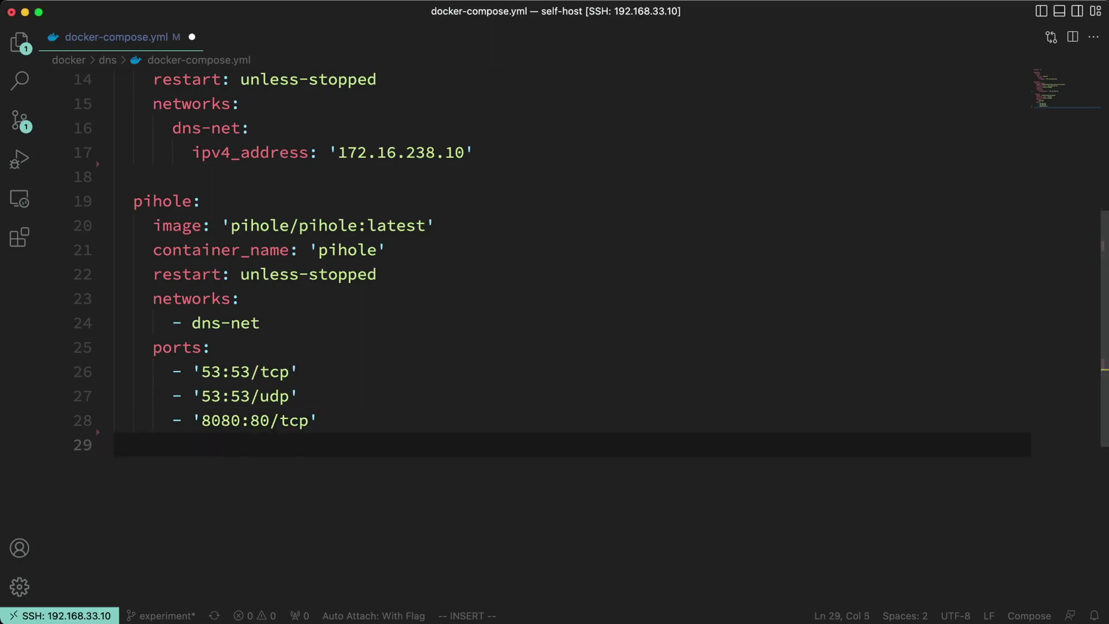
{"action": "type", "text": "environment:   WEBPASSWORD: 'your_password'"}
{"action": "key", "text": "Return"}
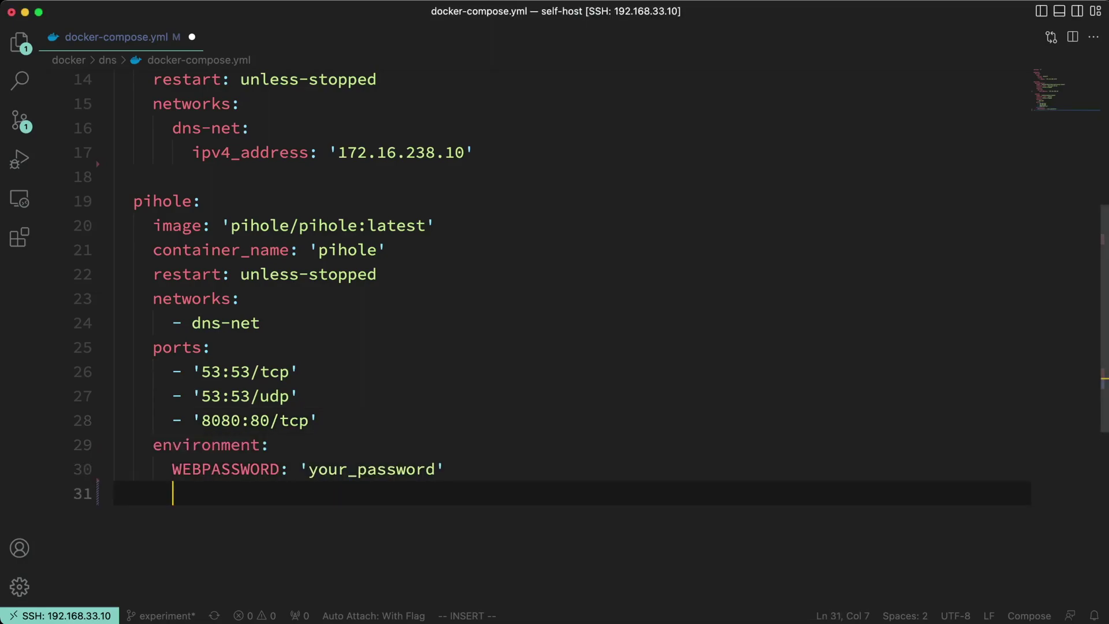
{"action": "type", "text": "PIHOLE_DNS_: '172.16.238.10'"}
{"action": "key", "text": "Left"}
{"action": "key", "text": "Left"}
{"action": "key", "text": "Left"}
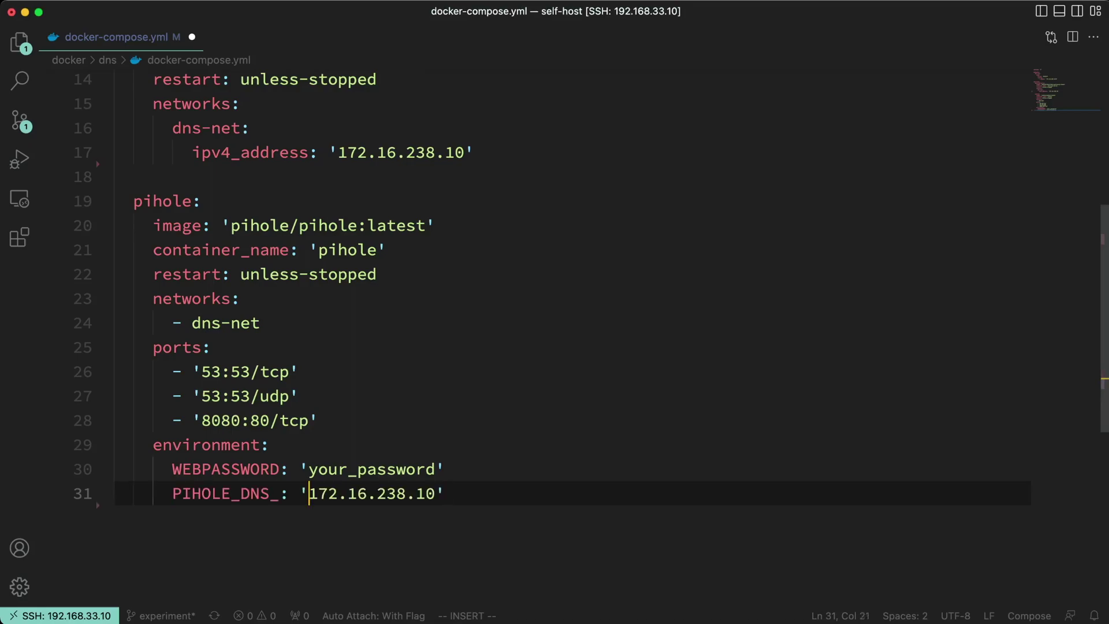
{"action": "key", "text": "shift+Right"}
{"action": "key", "text": "shift+Right"}
{"action": "key", "text": "shift+Right"}
{"action": "key", "text": "shift+Right"}
{"action": "key", "text": "shift+Right"}
{"action": "key", "text": "shift+Right"}
{"action": "key", "text": "shift+Right"}
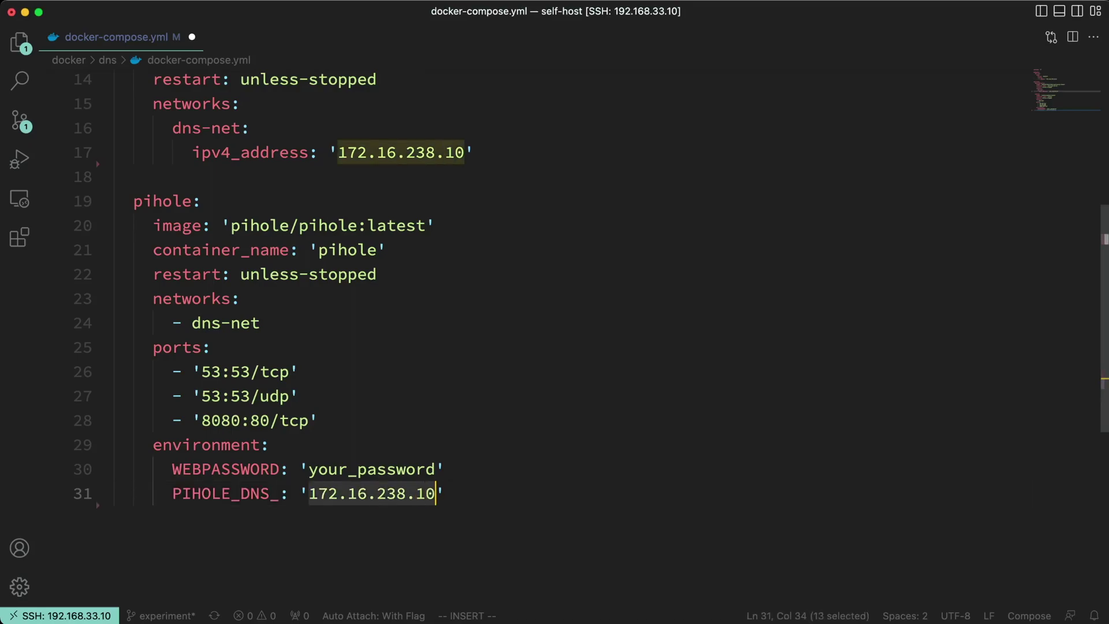
Add etc-pihole and etc-dnsmasq.d volume mappings to pihole and save the file.
{"action": "key", "text": "End"}
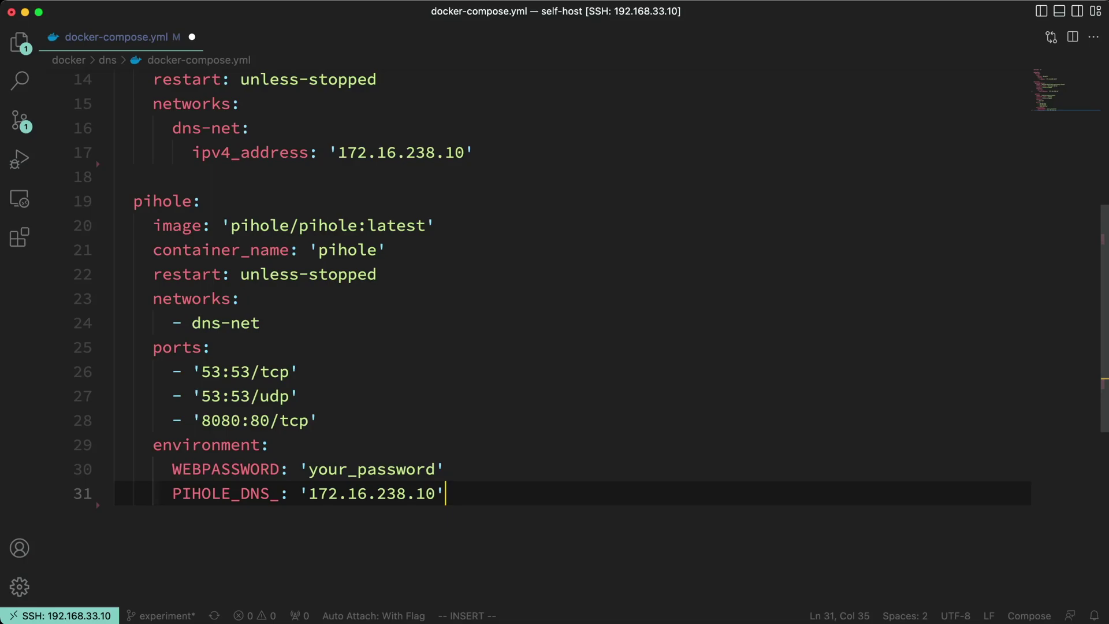
{"action": "key", "text": "Return"}
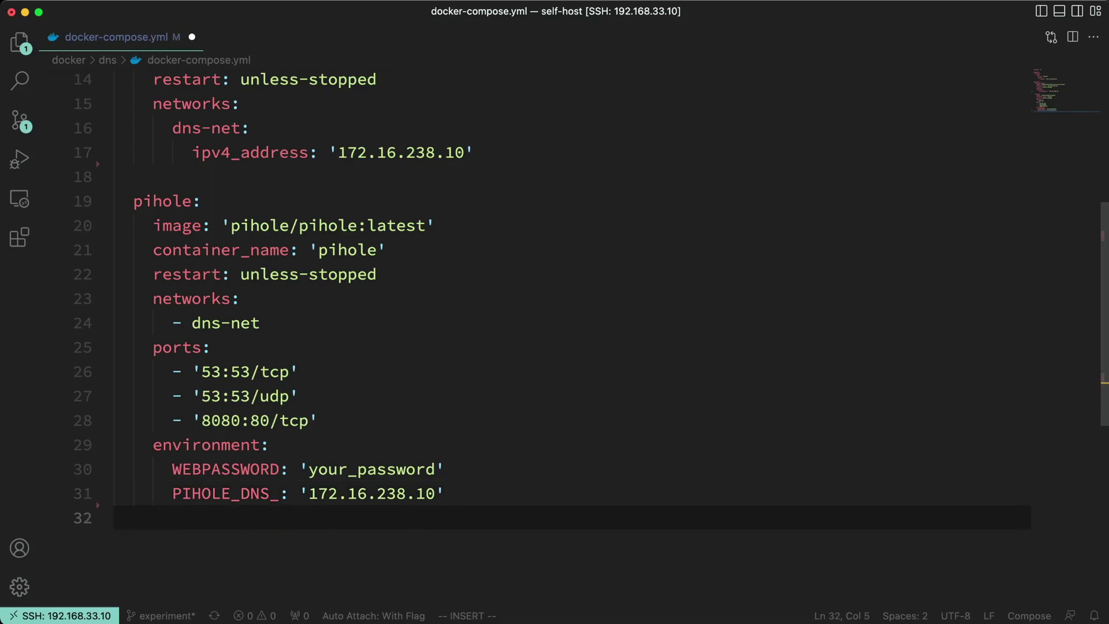
{"action": "type", "text": "volumes:       - './etc-pihole:/etc/pihole'       - './etc-dnsmasq.d:/etc/dnsmasq.d'"}
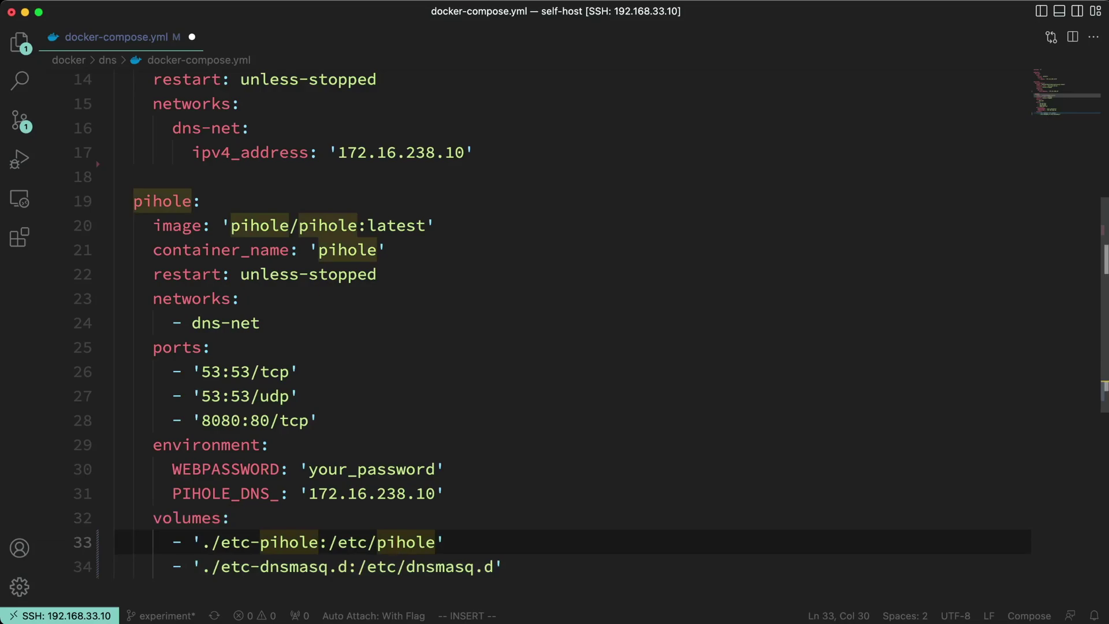
{"action": "key", "text": "super+s"}
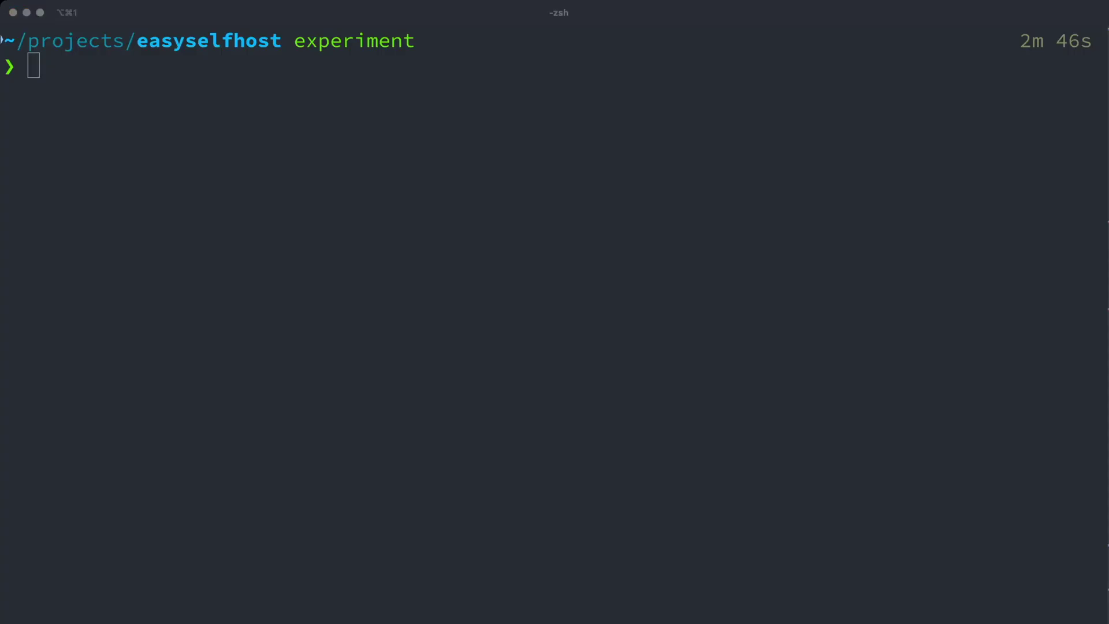
{"action": "type", "text": "ss"}
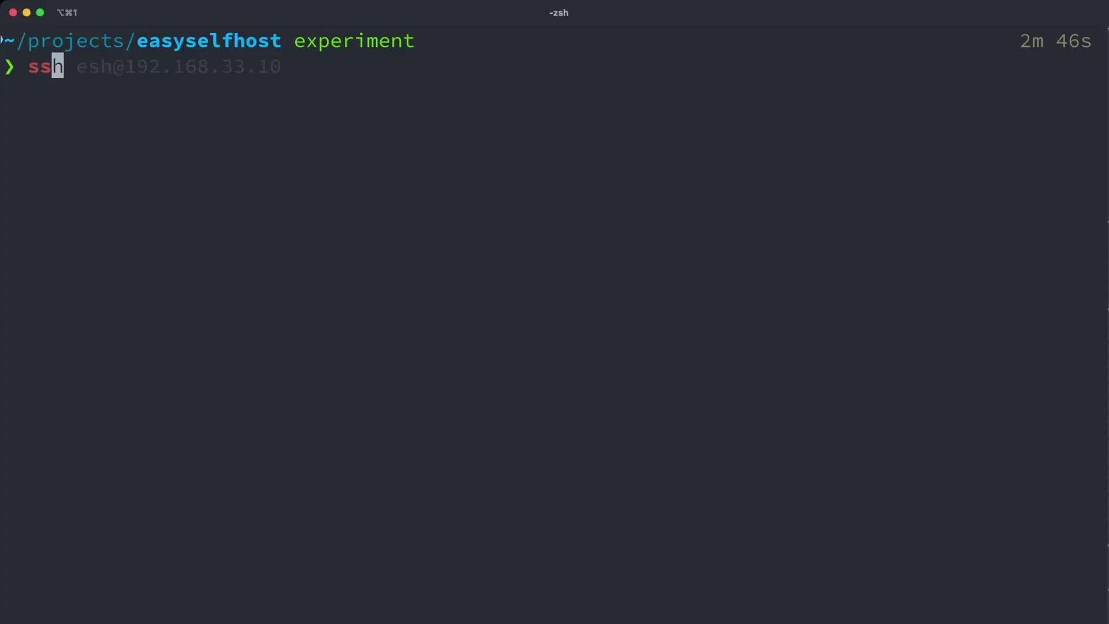
{"action": "key", "text": "Right"}
{"action": "key", "text": "Return"}
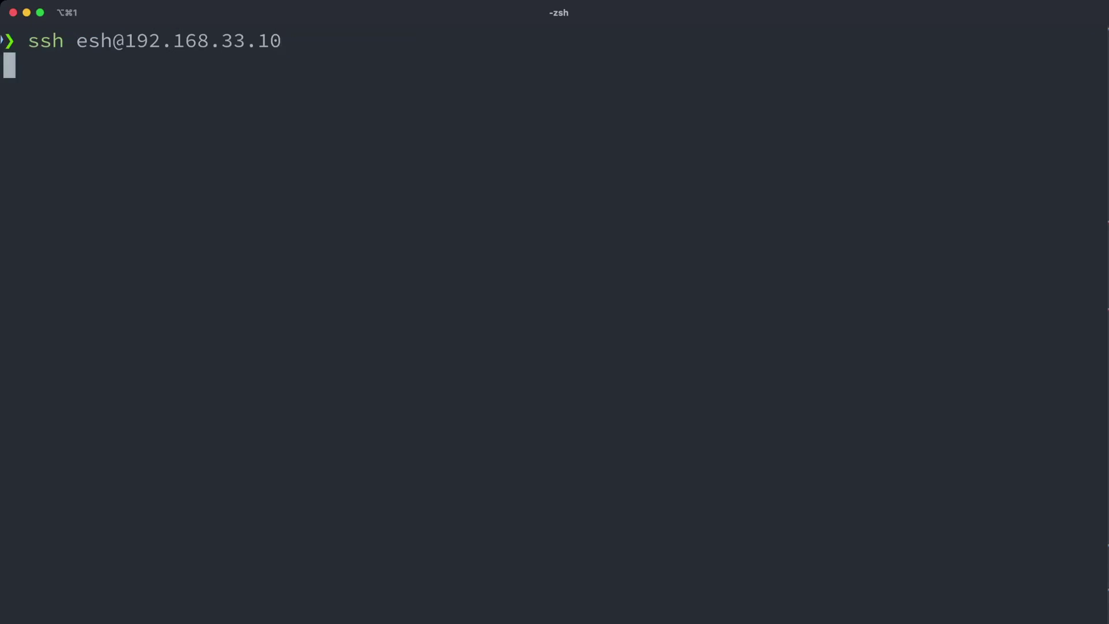
{"action": "type", "text": "cd self-host/docker/dns/"}
{"action": "key", "text": "Return"}
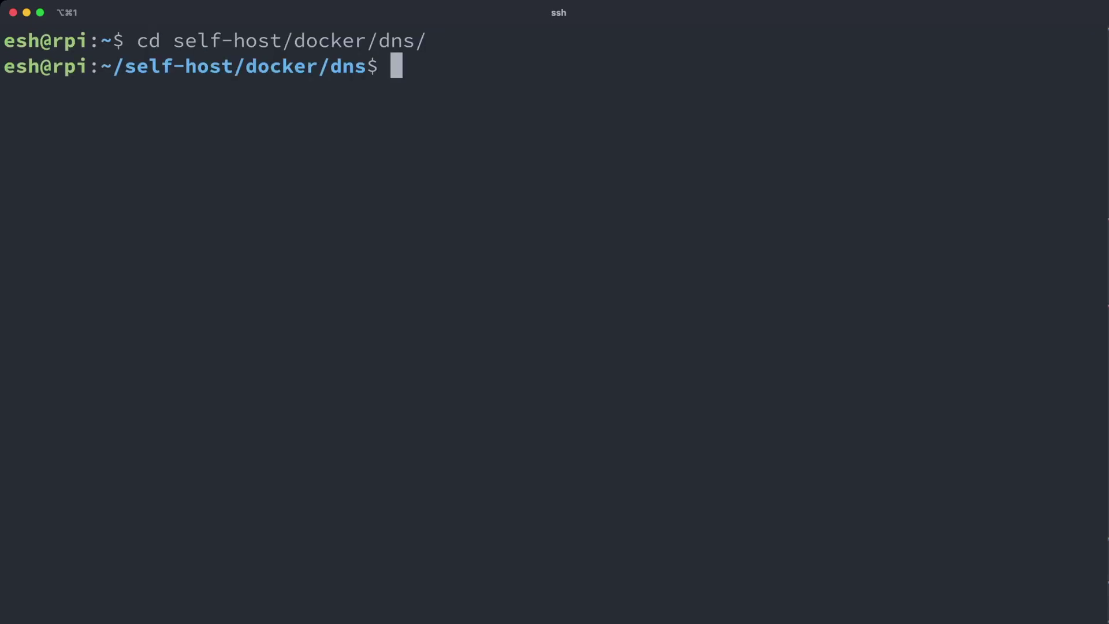
{"action": "key", "text": "ctrl+l"}
{"action": "type", "text": "ls"}
{"action": "key", "text": "Return"}
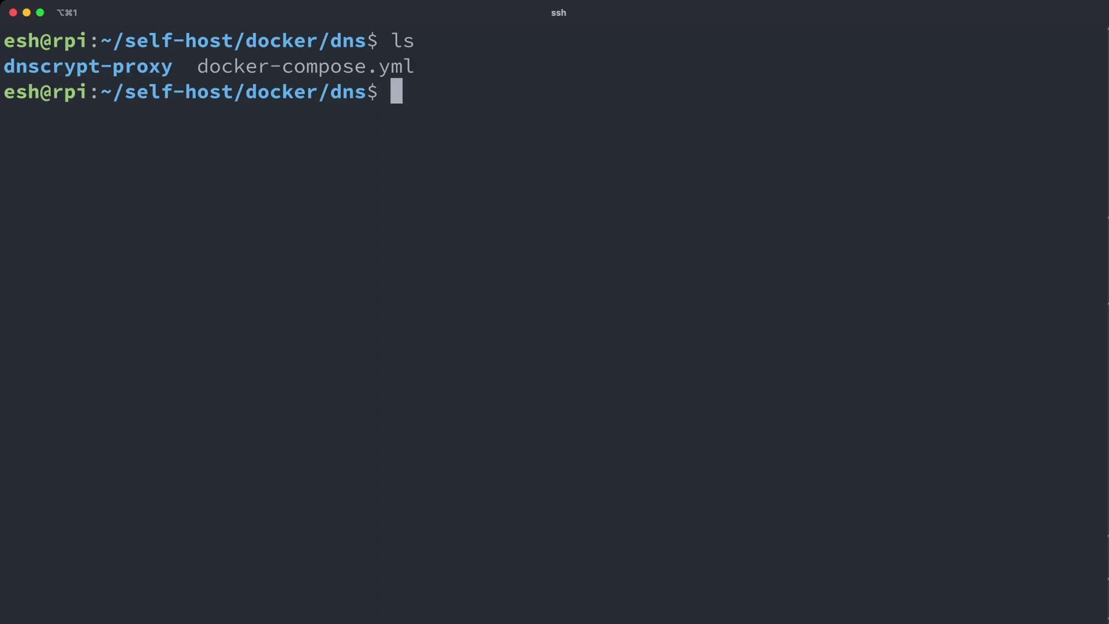
{"action": "type", "text": "sudo docker compose up -d"}
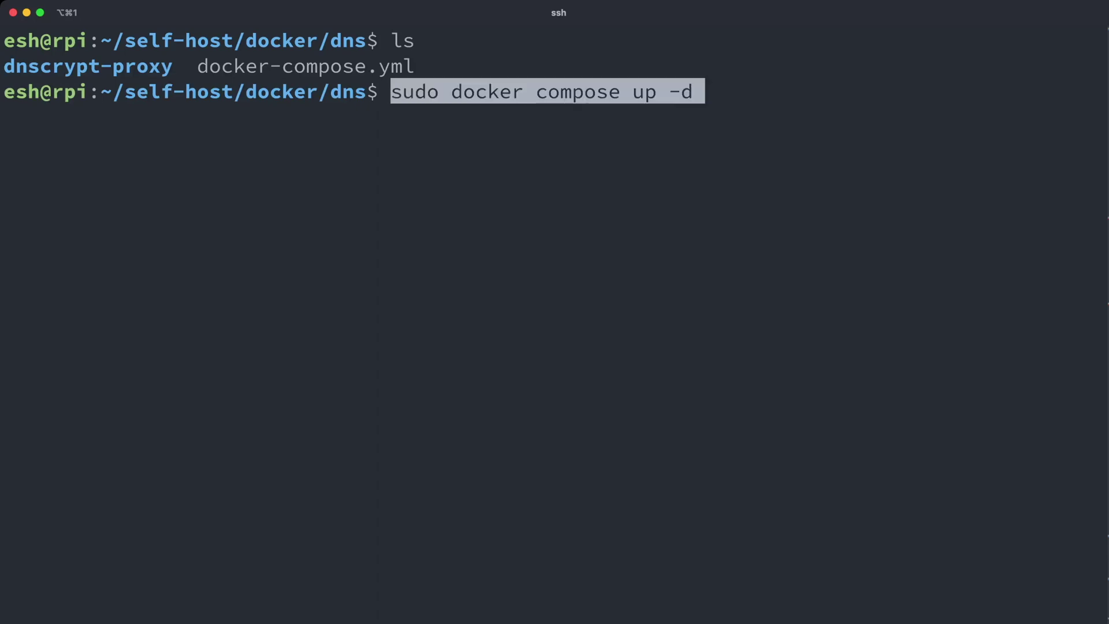
Run docker compose up -d, list containers, and dig google.com via 192.168.33.10.
{"action": "key", "text": "Return"}
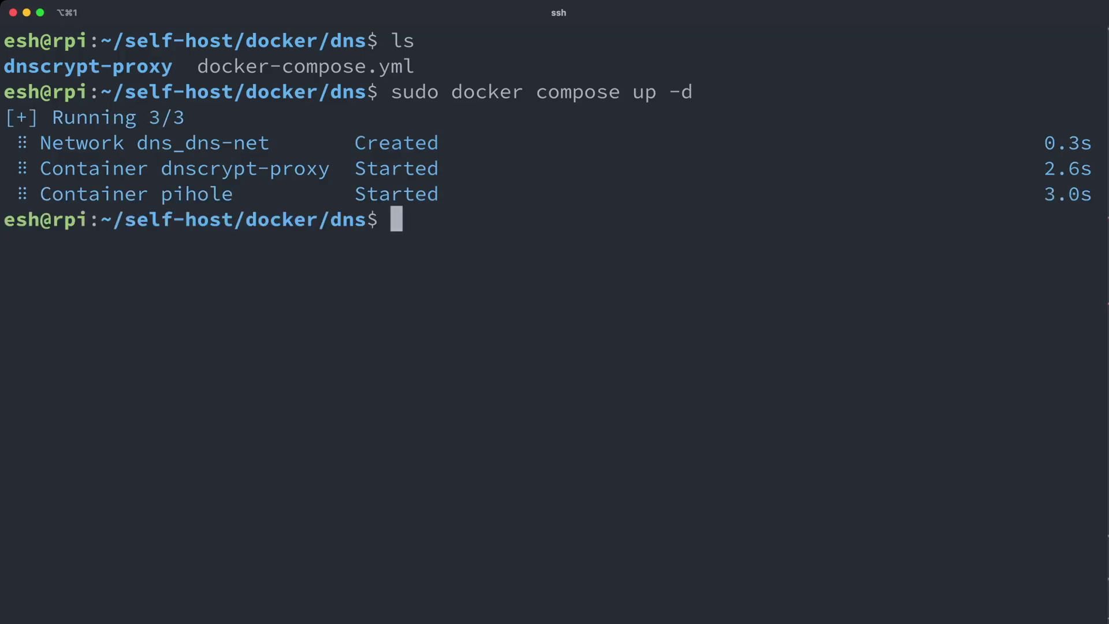
{"action": "type", "text": "docker p"}
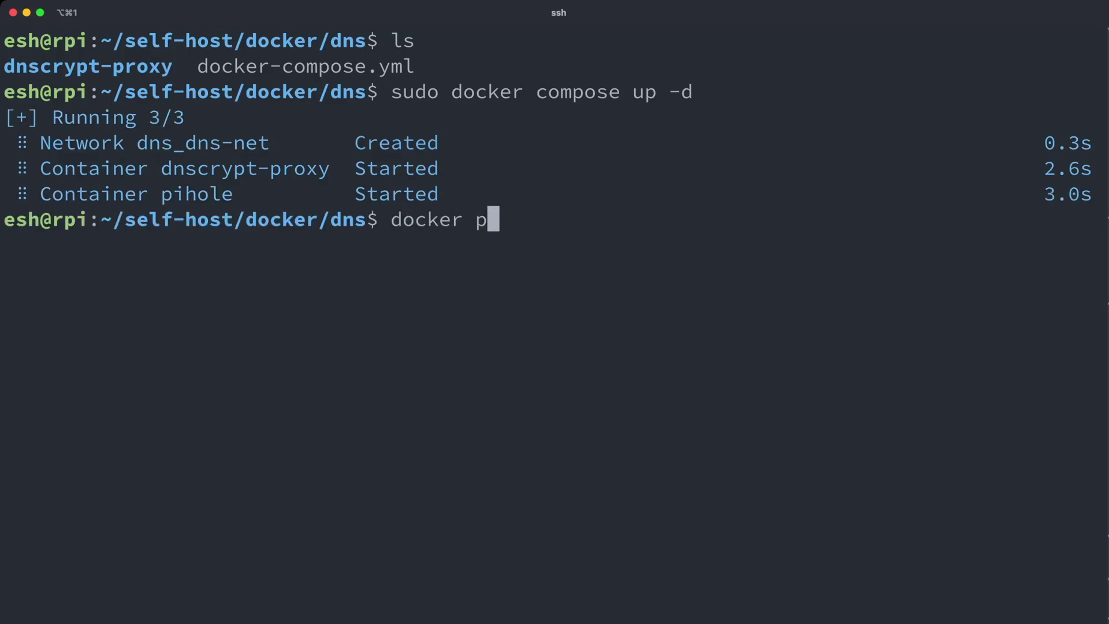
{"action": "type", "text": "s -a"}
{"action": "key", "text": "Return"}
{"action": "key", "text": "ctrl+l"}
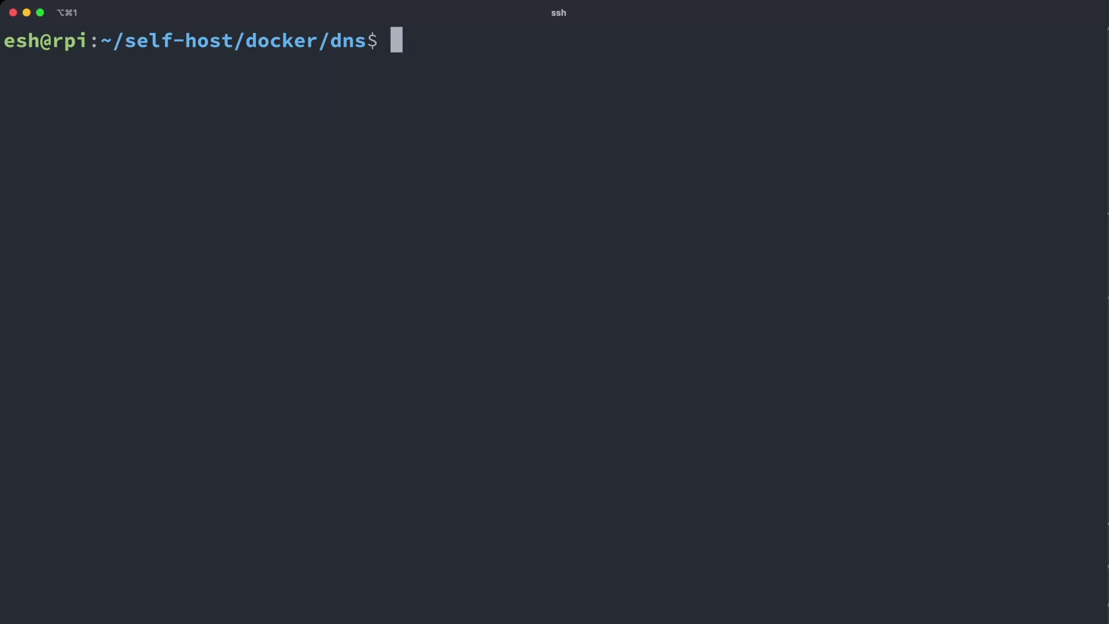
{"action": "type", "text": "dig @192.168.33.10 google.com"}
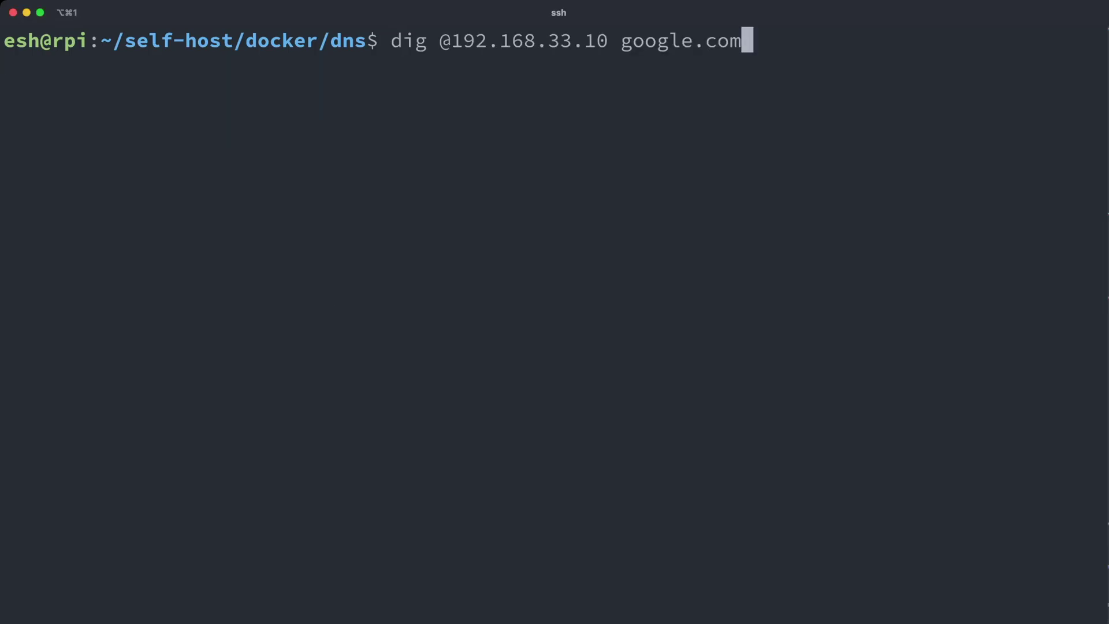
{"action": "key", "text": "Return"}
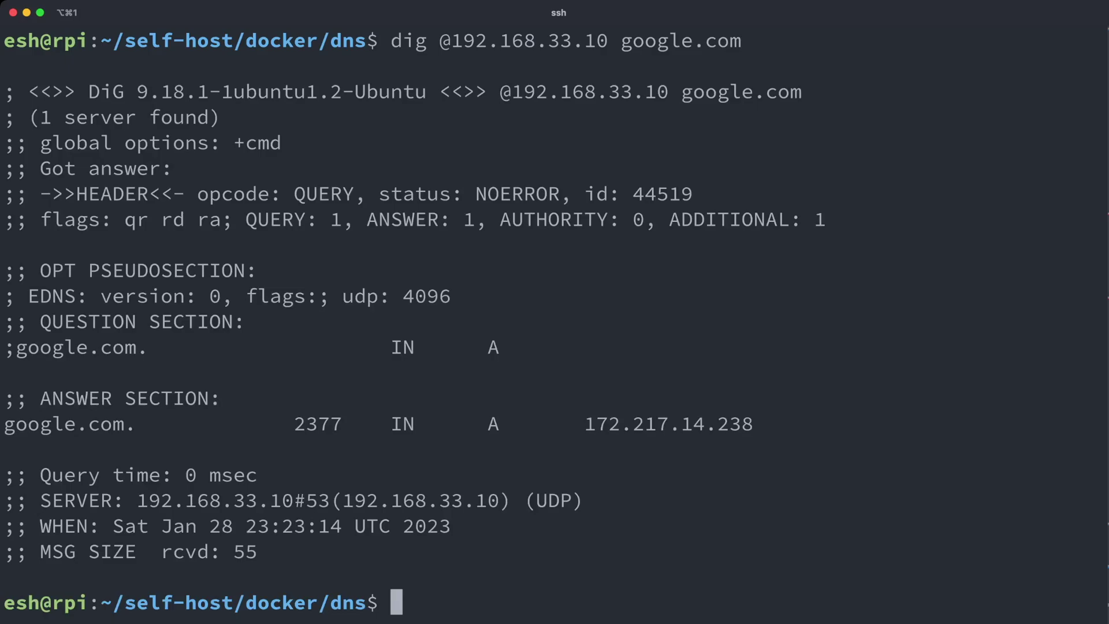
{"action": "left_click_drag", "start_coordinate": [137, 501], "coordinate": [329, 500]}
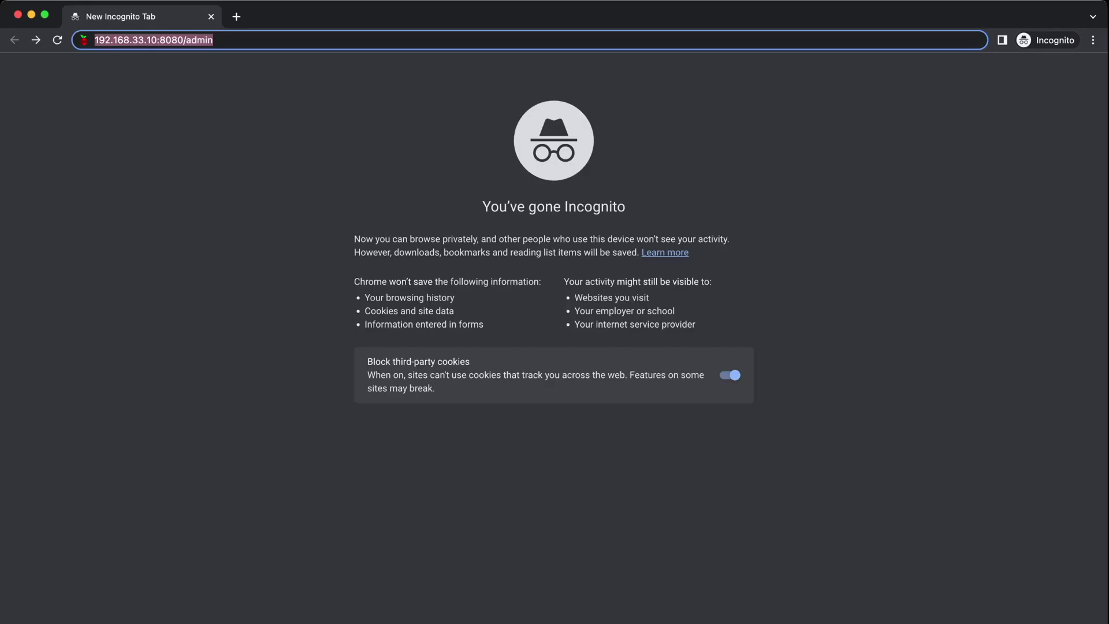
Log into Pi-hole admin at 192.168.33.10:8080 and check the Custom 1 upstream is 172.16.238.10.
{"action": "key", "text": "Return"}
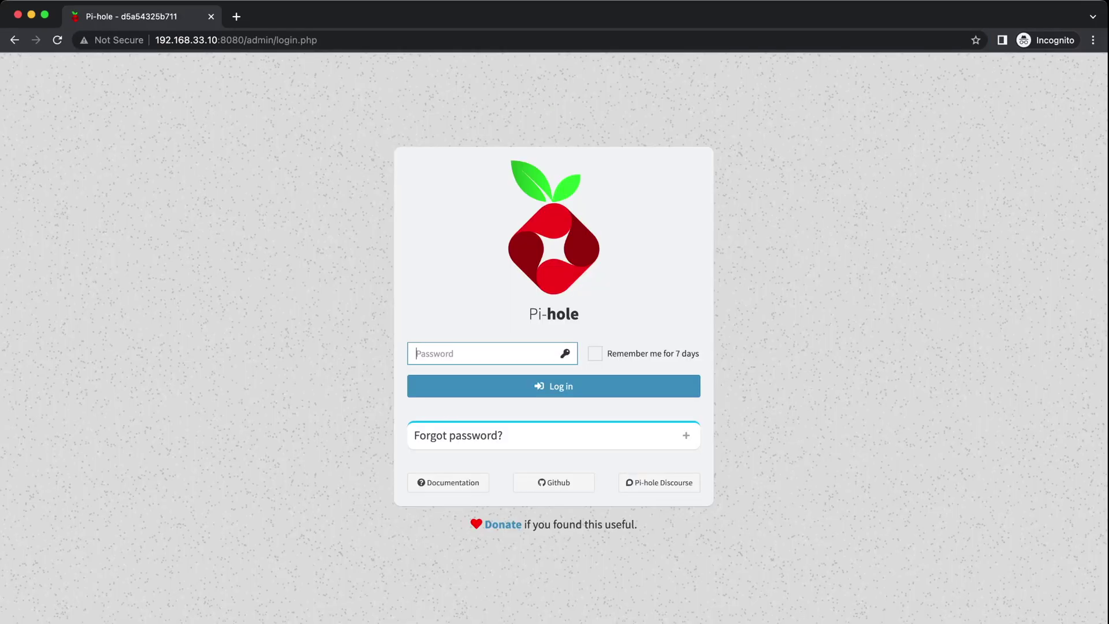
{"action": "key", "text": "Return"}
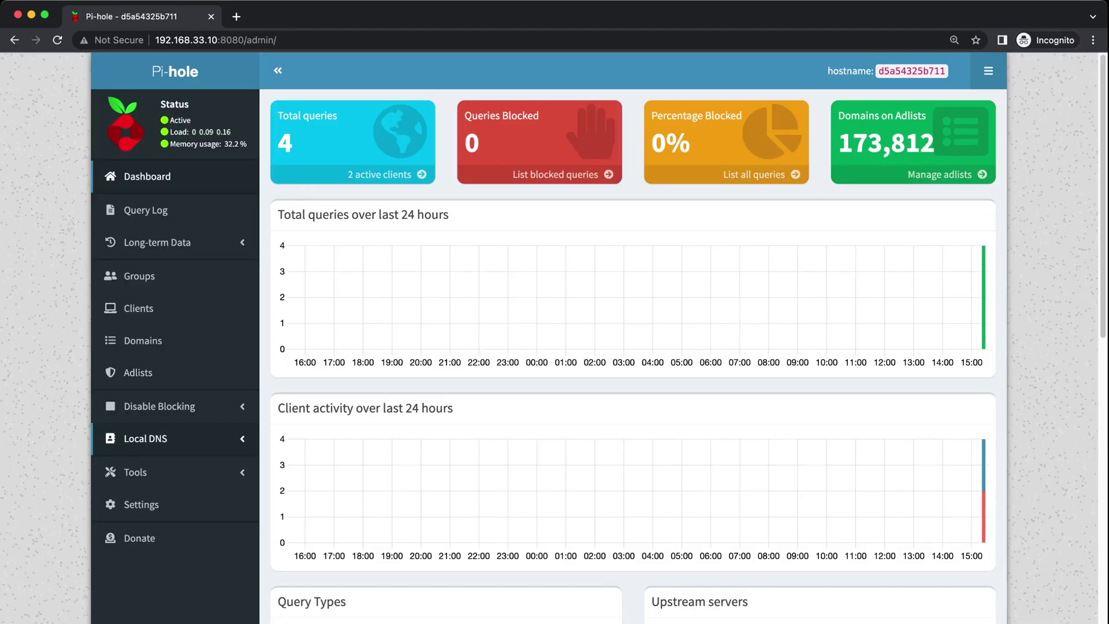
{"action": "left_click", "coordinate": [141, 504]}
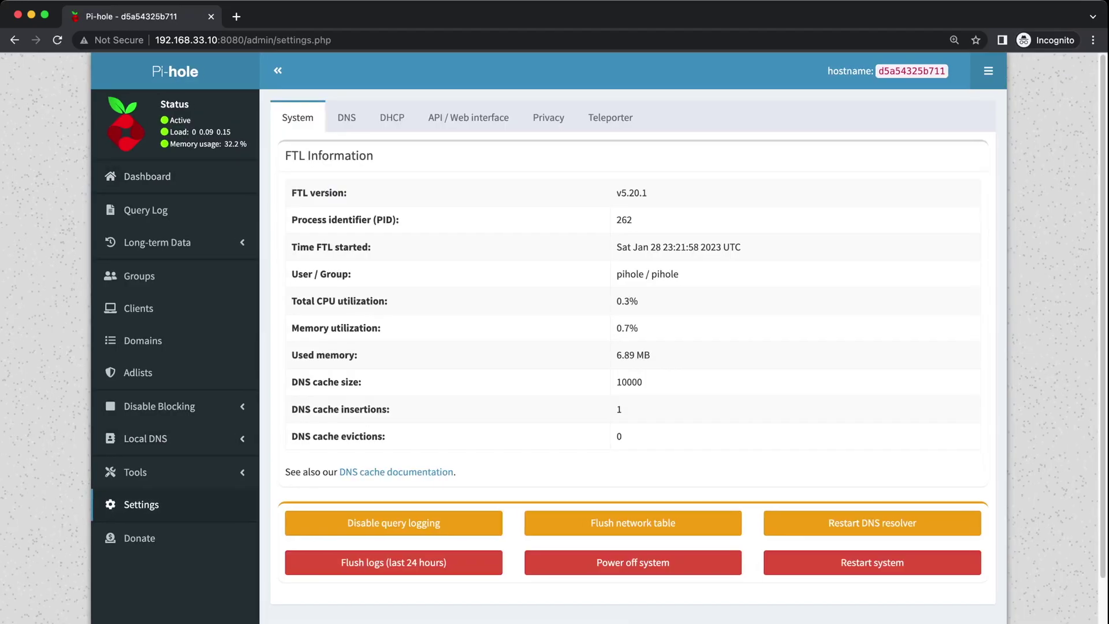
{"action": "left_click", "coordinate": [345, 118]}
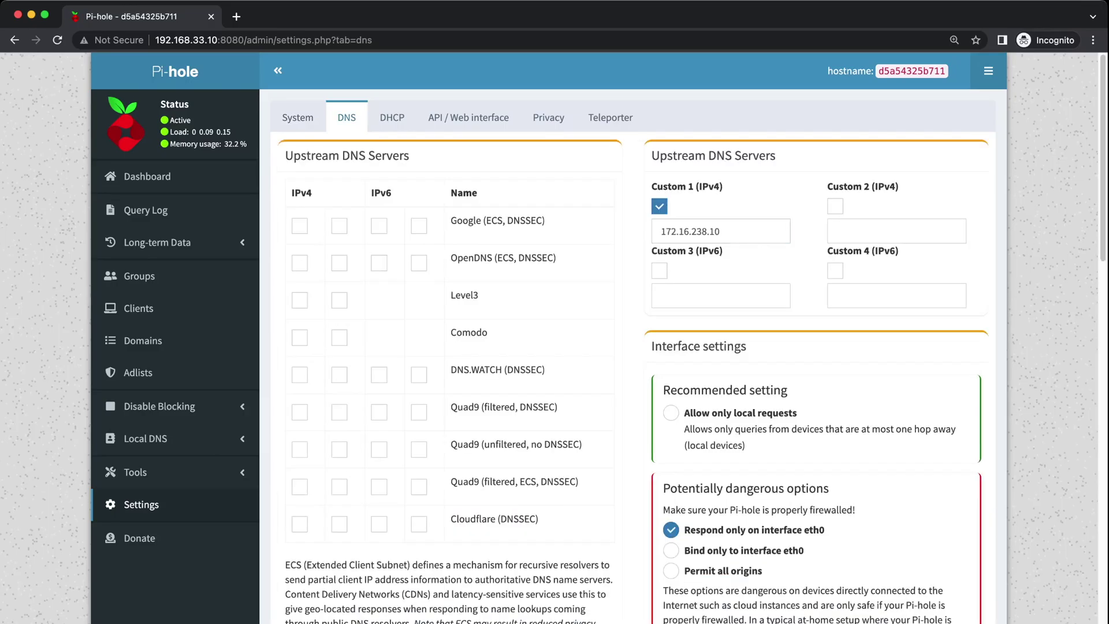
{"action": "double_click", "coordinate": [689, 231]}
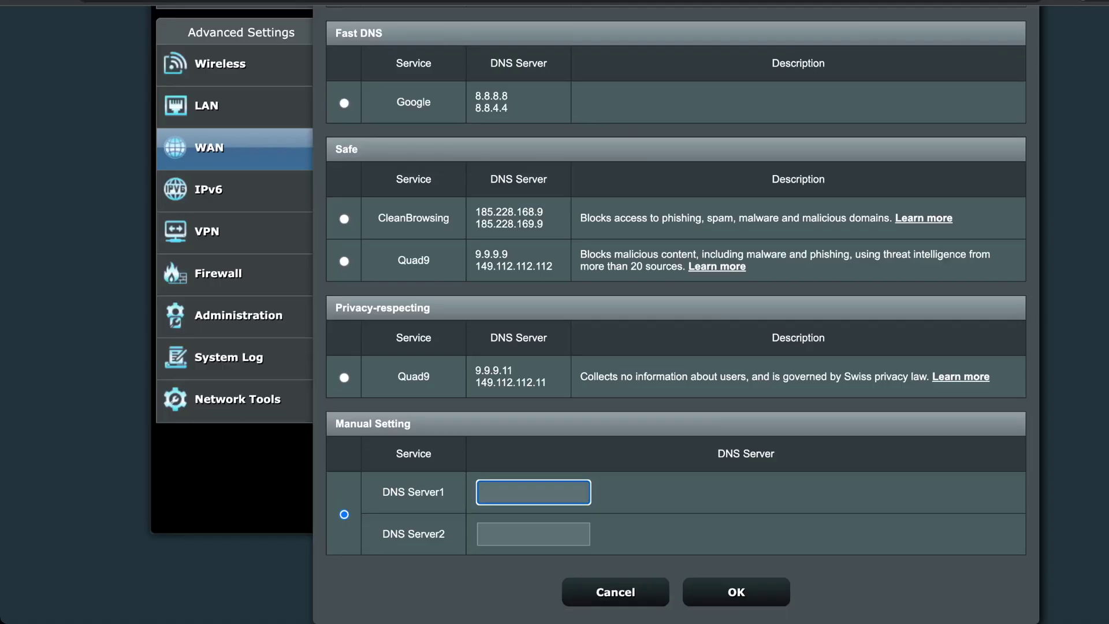
Start entering 192.168.33.10 in the router's DNS Server1 field.
{"action": "key", "text": "Tab"}
{"action": "type", "text": "192"}
{"action": "type", "text": ".168."}
{"action": "type", "text": "1.10"}
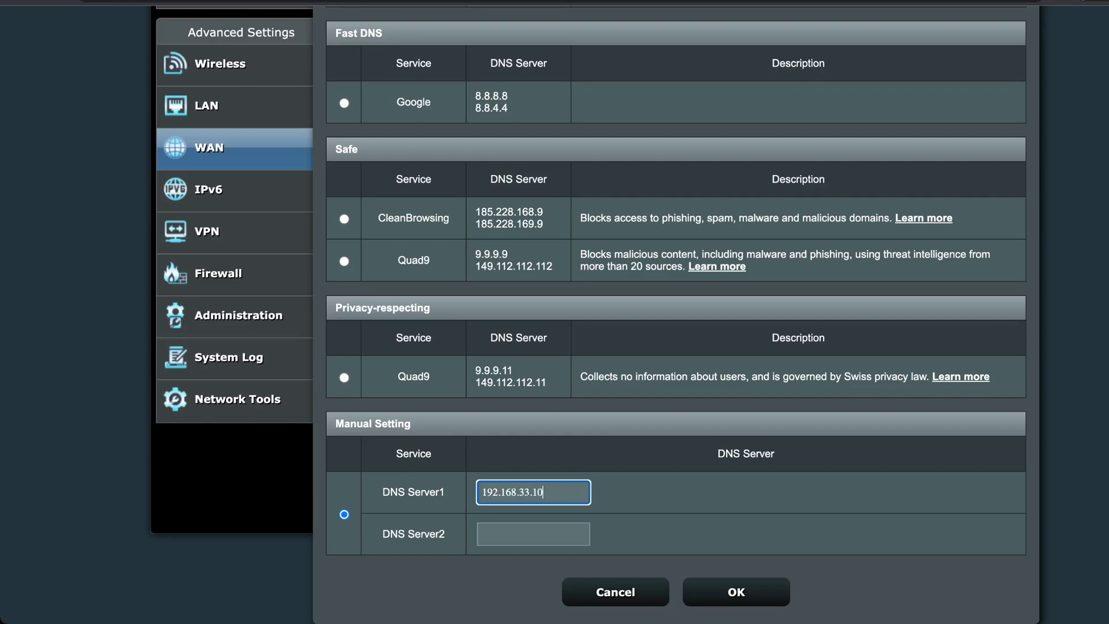